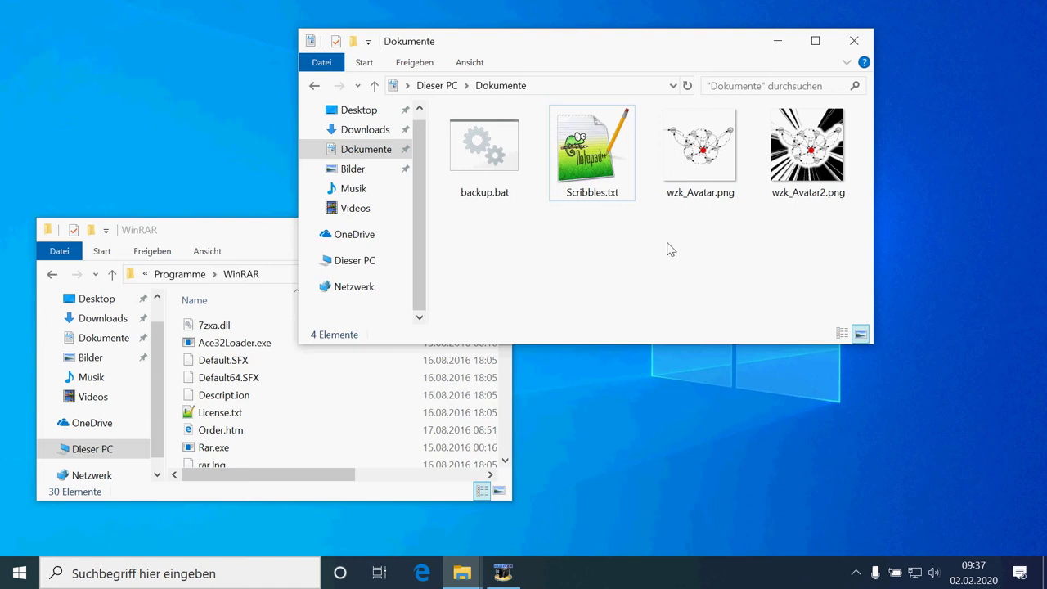
Step: Open backup.bat in Notepad++ and scroll left to read its mydate line and Rar.exe command
right_click(486, 148)
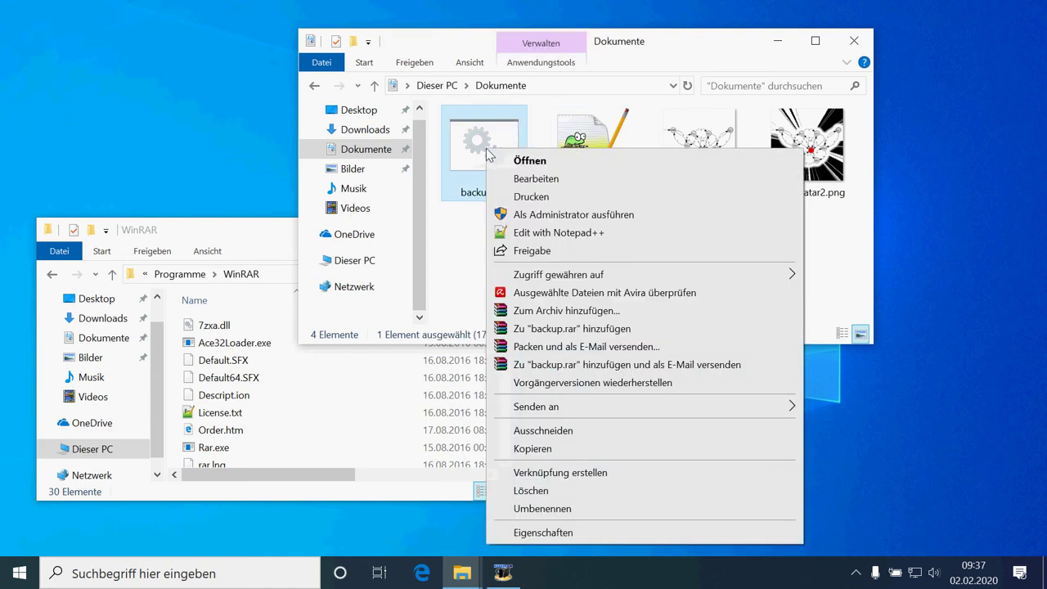
left_click(546, 233)
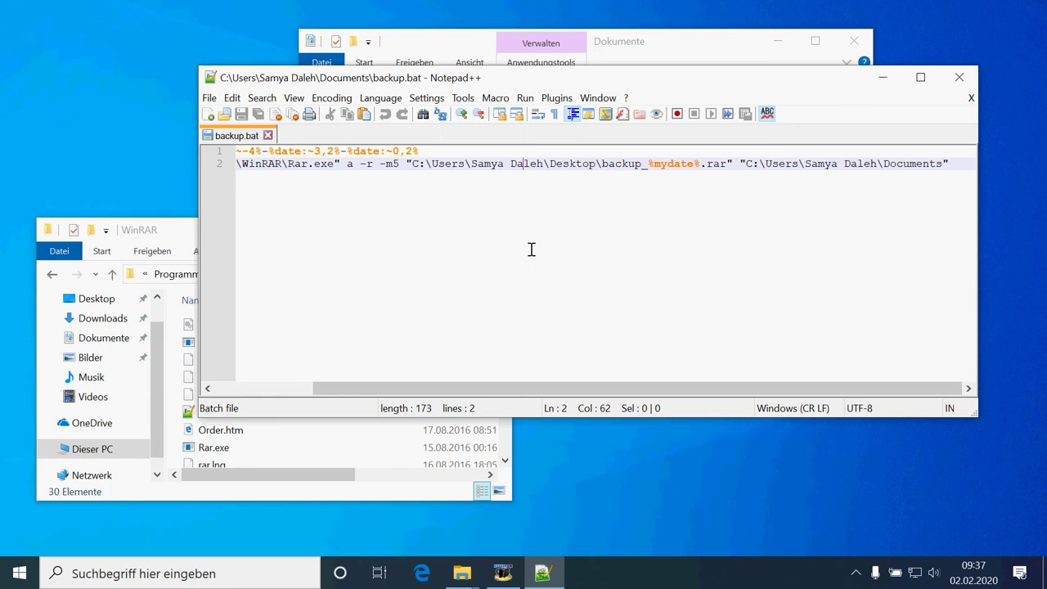
left_click_drag(380, 389, 282, 389)
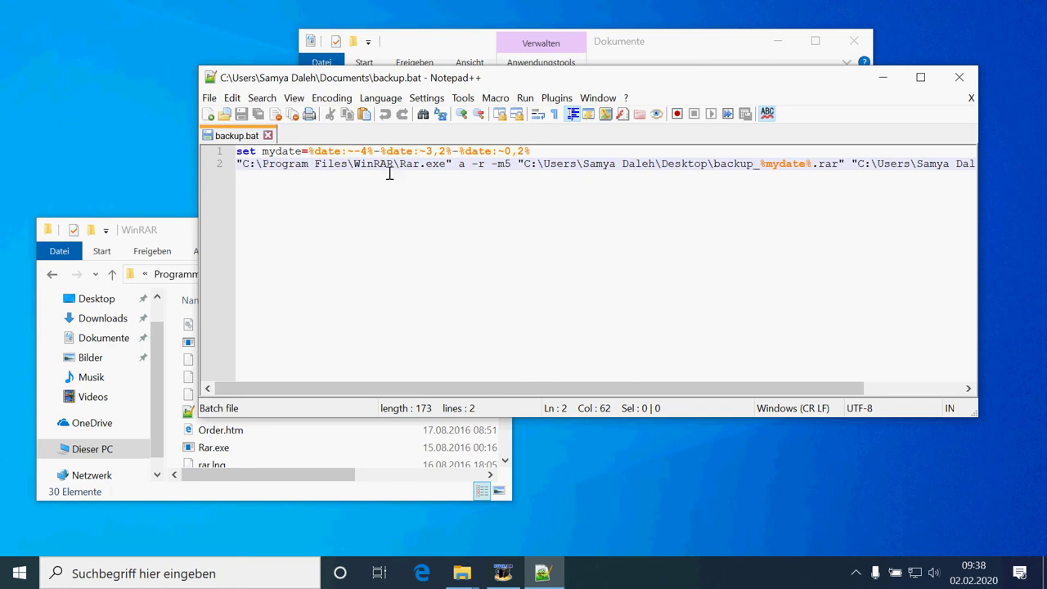
Step: Open a Command Prompt in C:\Program Files\WinRAR and run Rar.exe to list its help
left_click(164, 231)
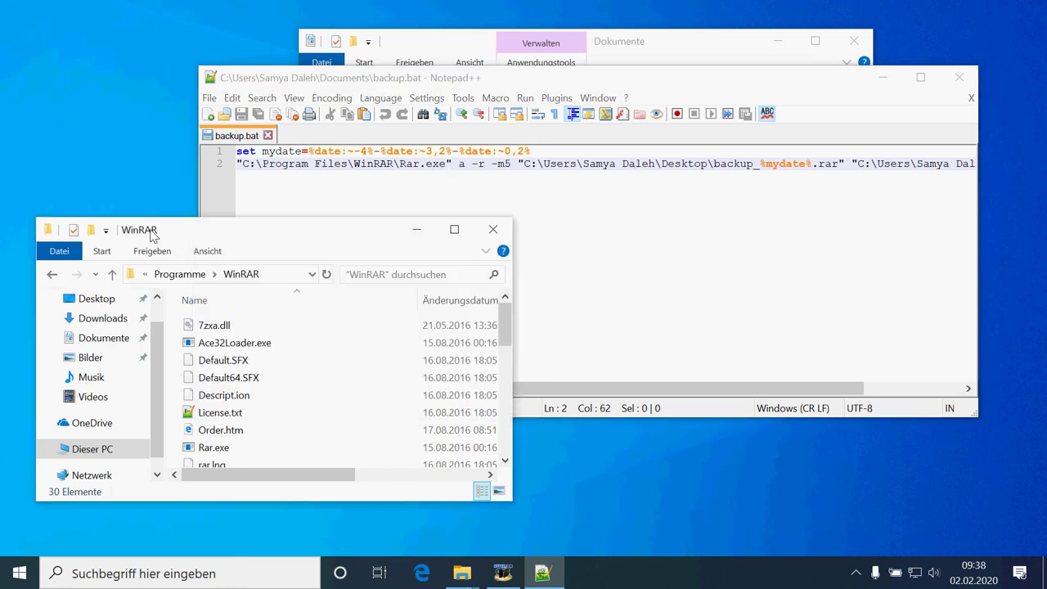
left_click(278, 275)
type("cmd")
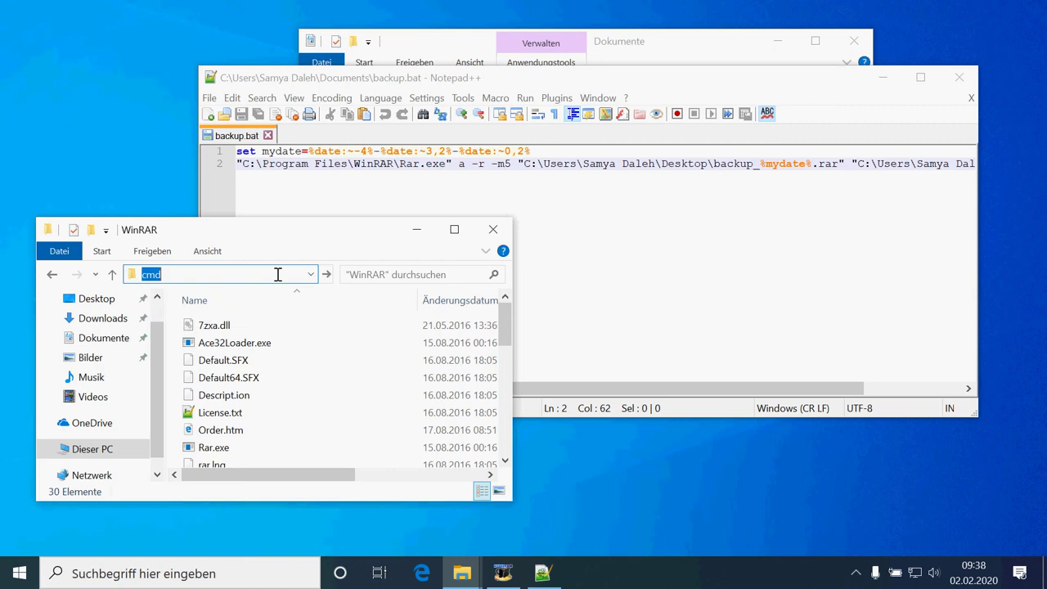
key("Return")
type("Rar")
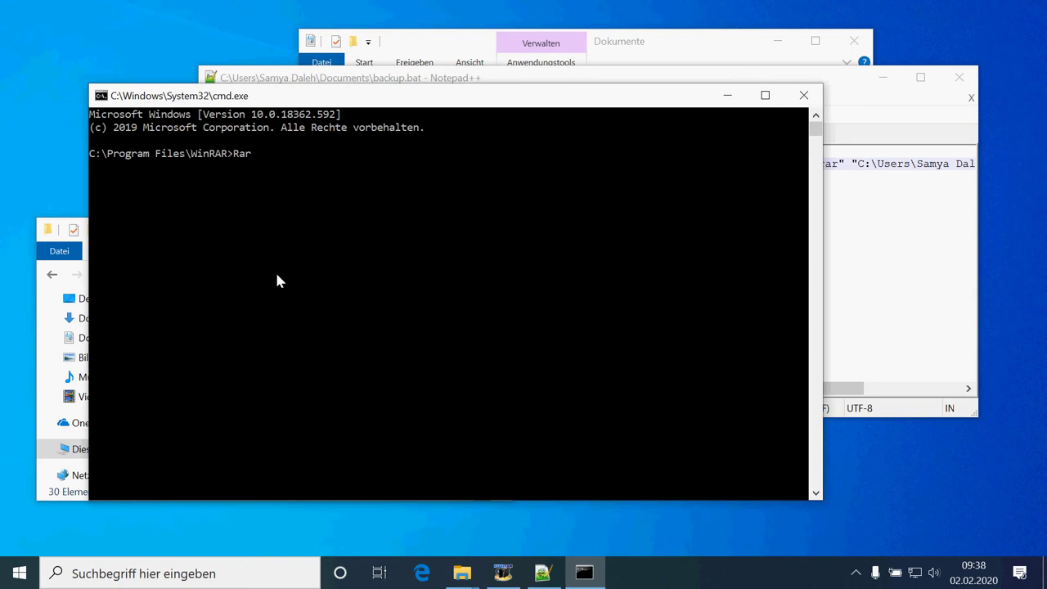
type(".exe")
key("Return")
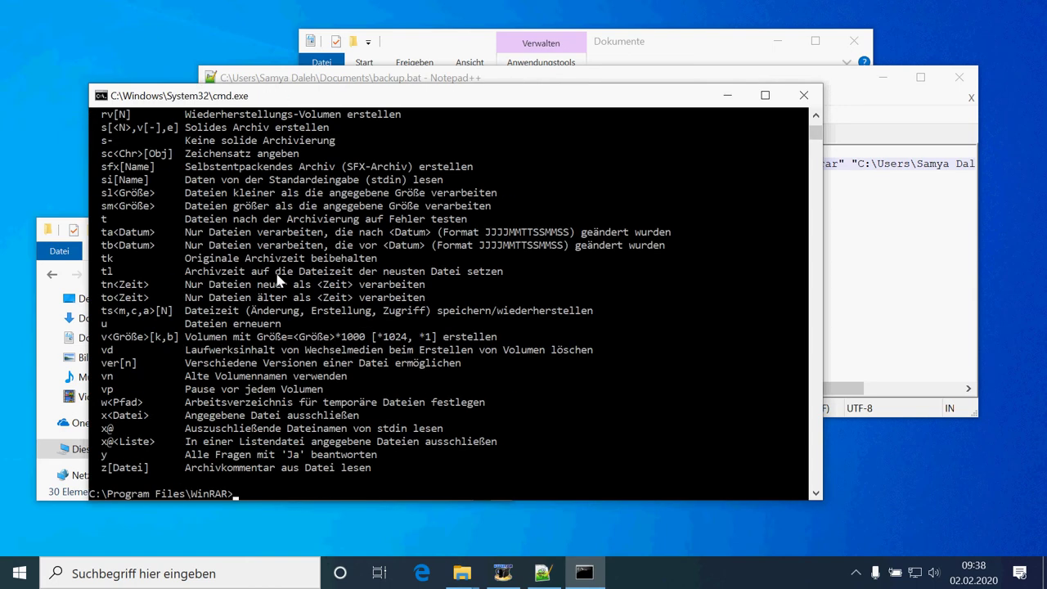
Step: Move the command window below the batch line and scroll the Rar help to the m5 and r switches
left_click_drag(301, 96, 367, 186)
scroll(471, 402, "up", 20)
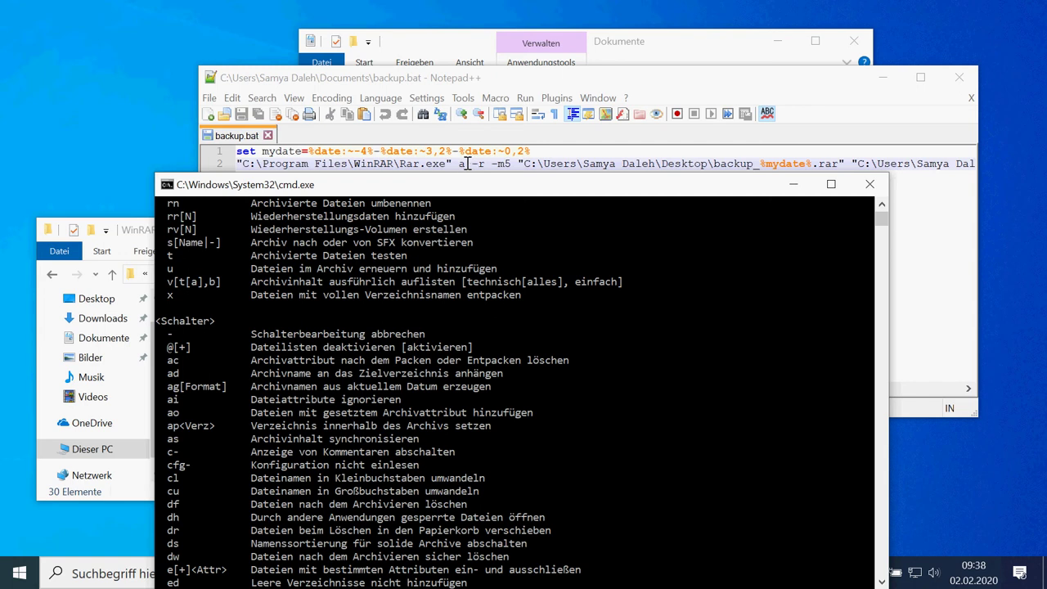
scroll(347, 419, "up", 5)
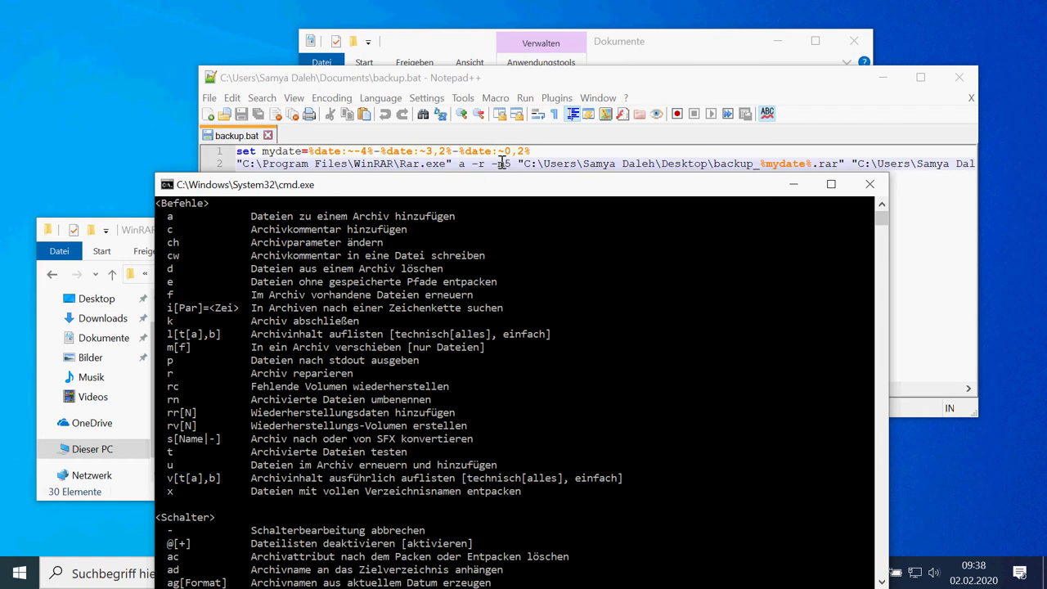
scroll(564, 310, "down", 20)
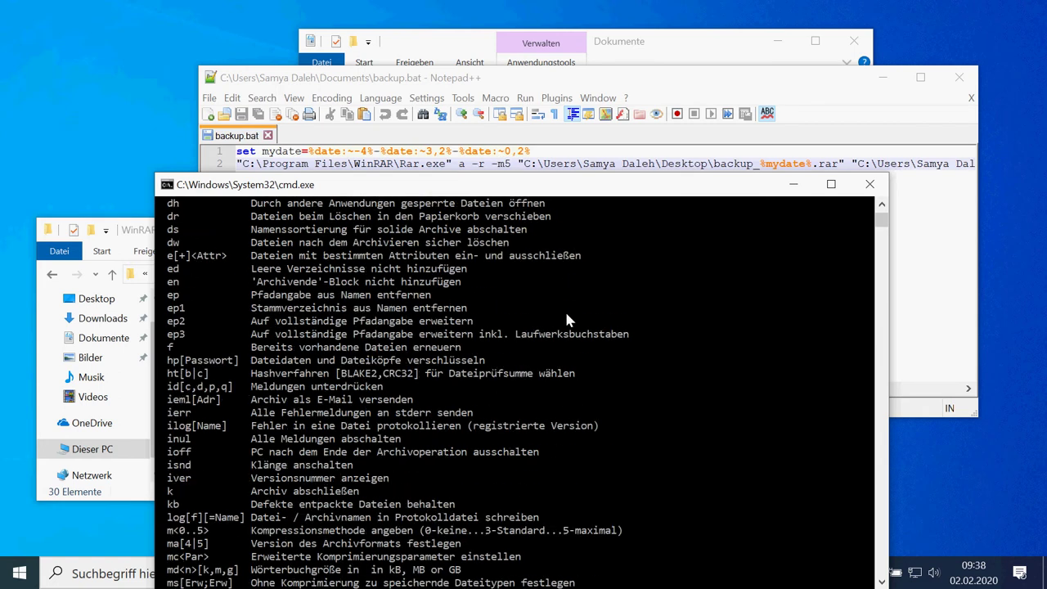
scroll(564, 310, "up", 1)
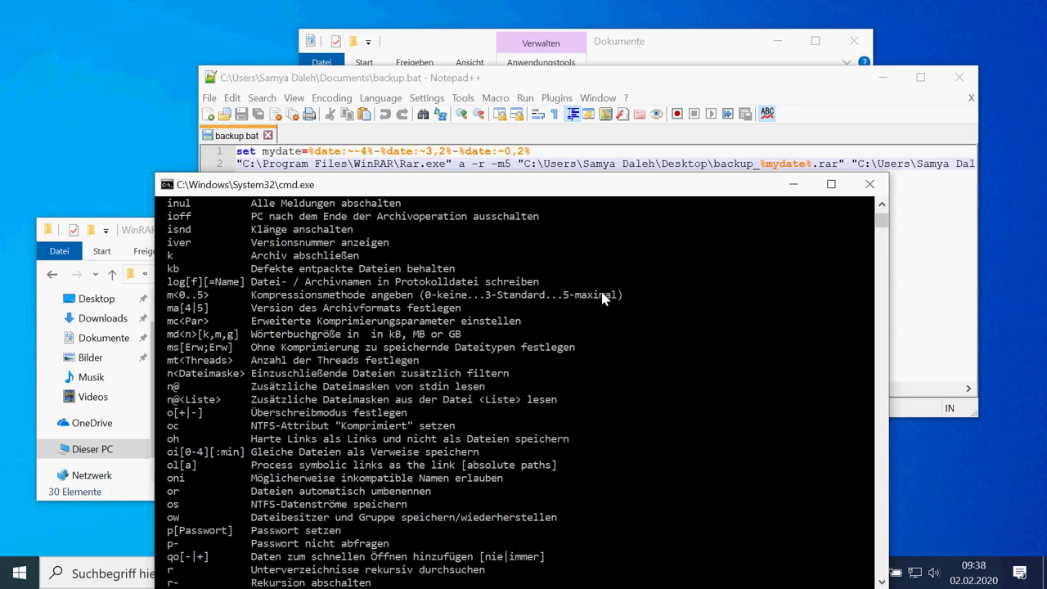
Step: Bring the backup.bat Notepad++ window to the front, nudging it slightly up-left
left_click_drag(650, 79, 645, 71)
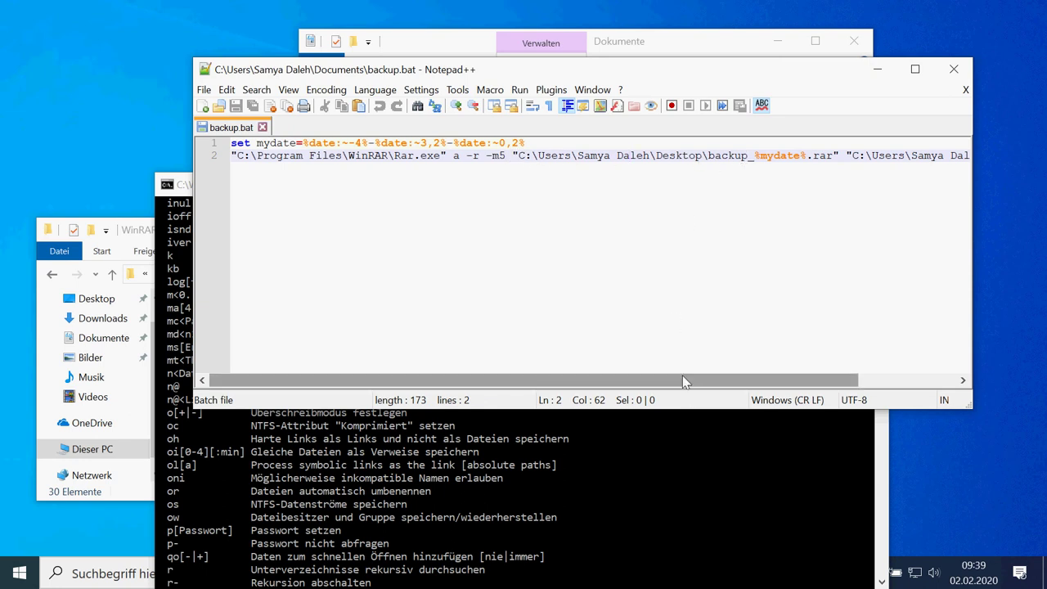
left_click_drag(689, 383, 818, 381)
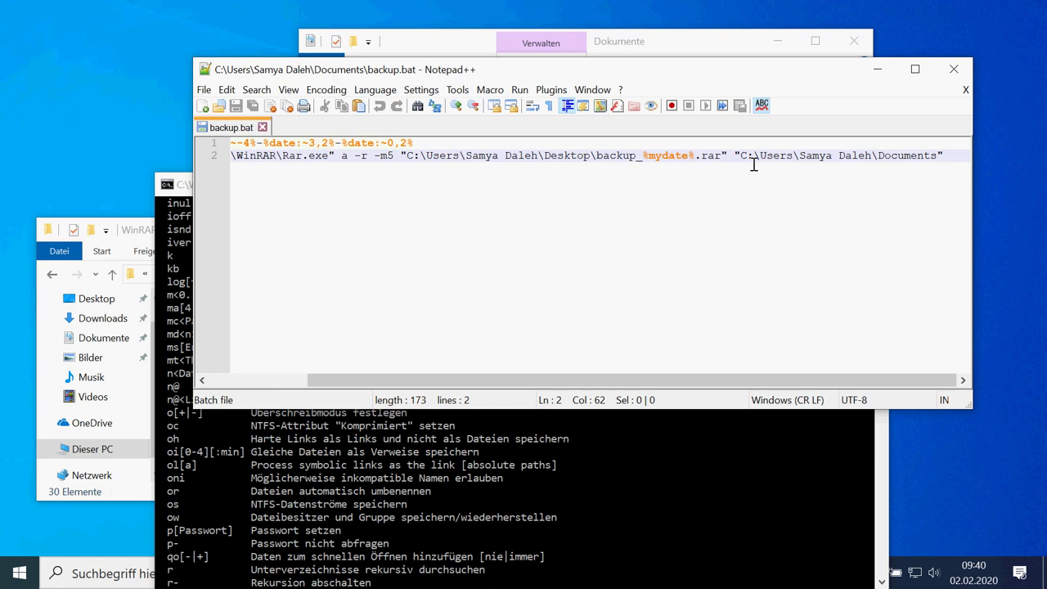
Step: Launch Aufgabenplanung by searching Windows for 'aufgaben'
left_click(93, 574)
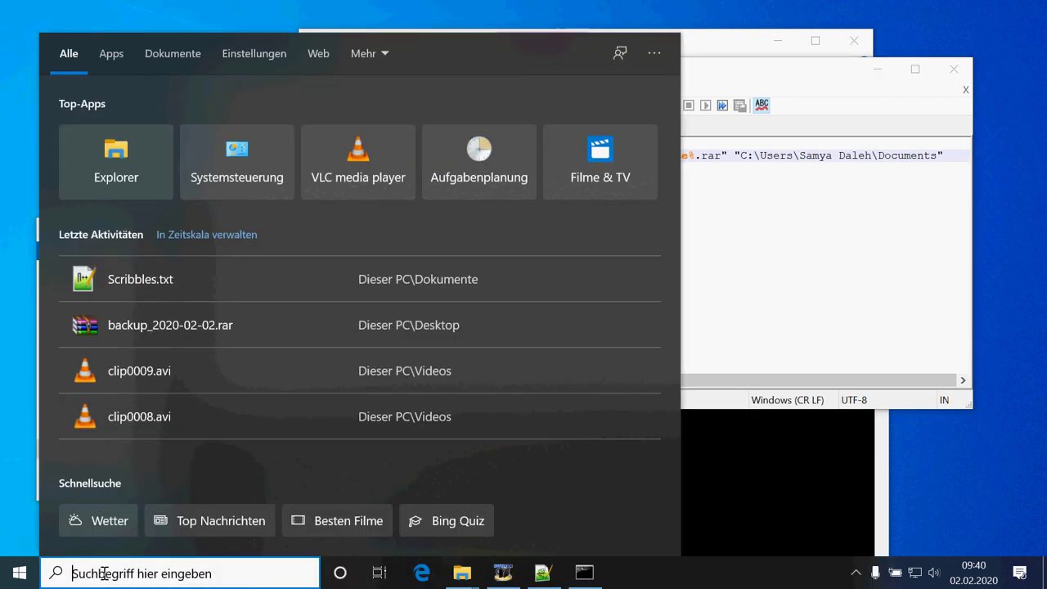
type("aufgaben")
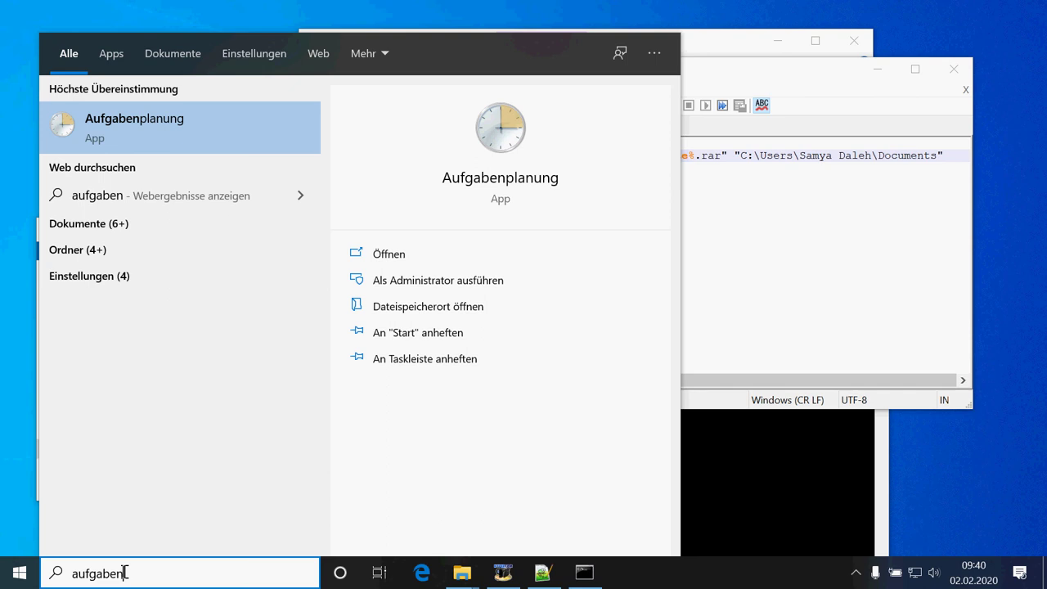
left_click(99, 124)
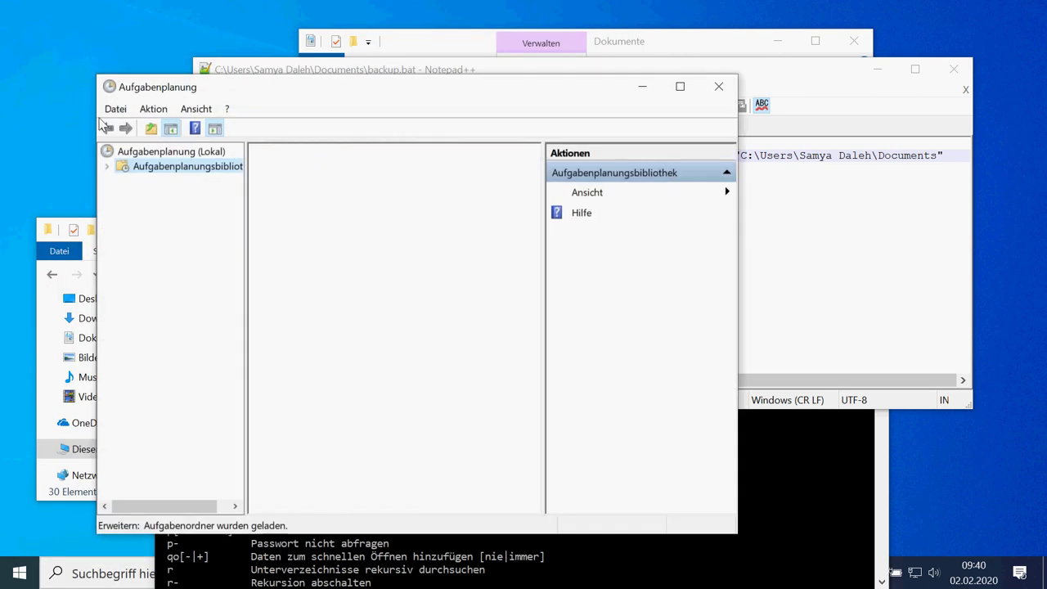
Step: Create a new task folder named after the user in the task library and select it
left_click(108, 166)
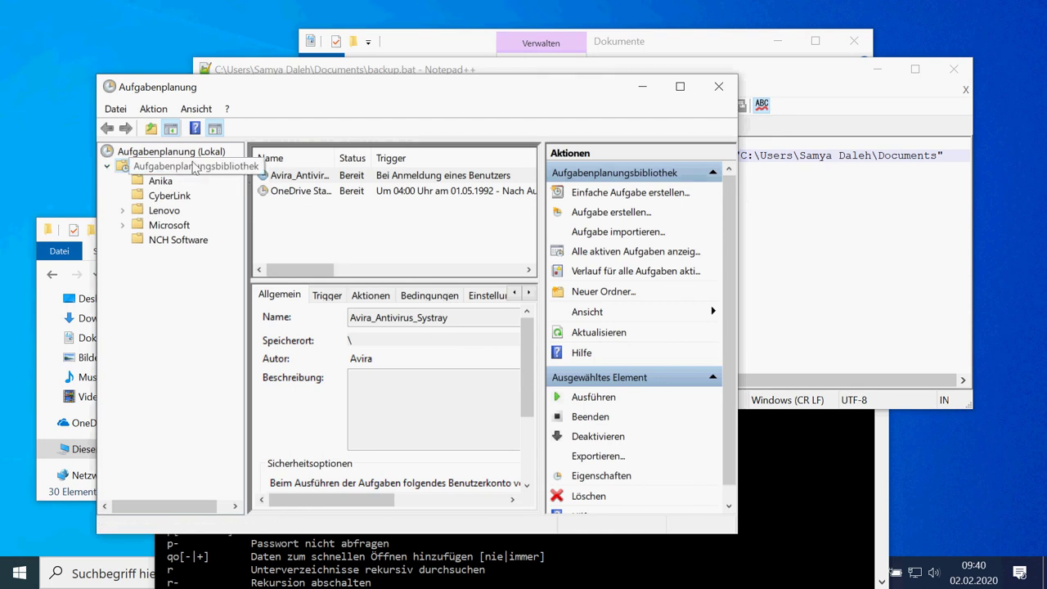
right_click(205, 170)
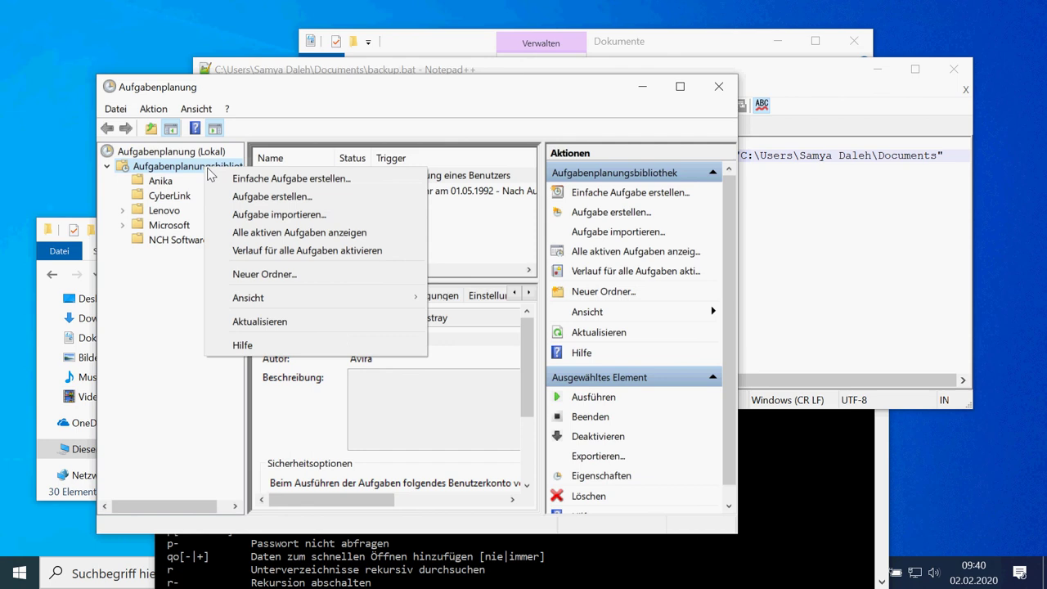
left_click(291, 275)
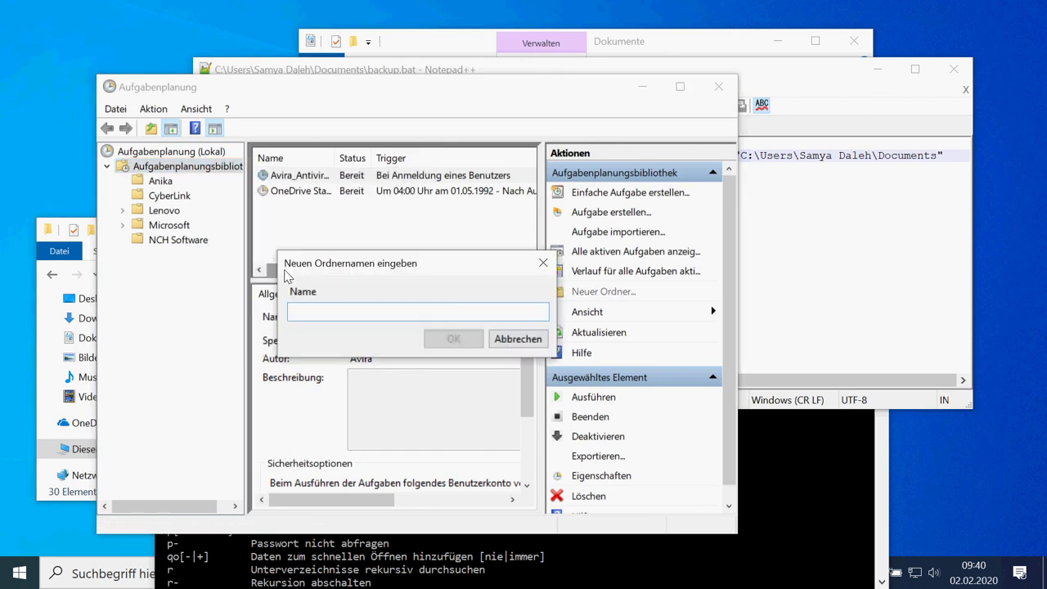
type("Samya")
key("Return")
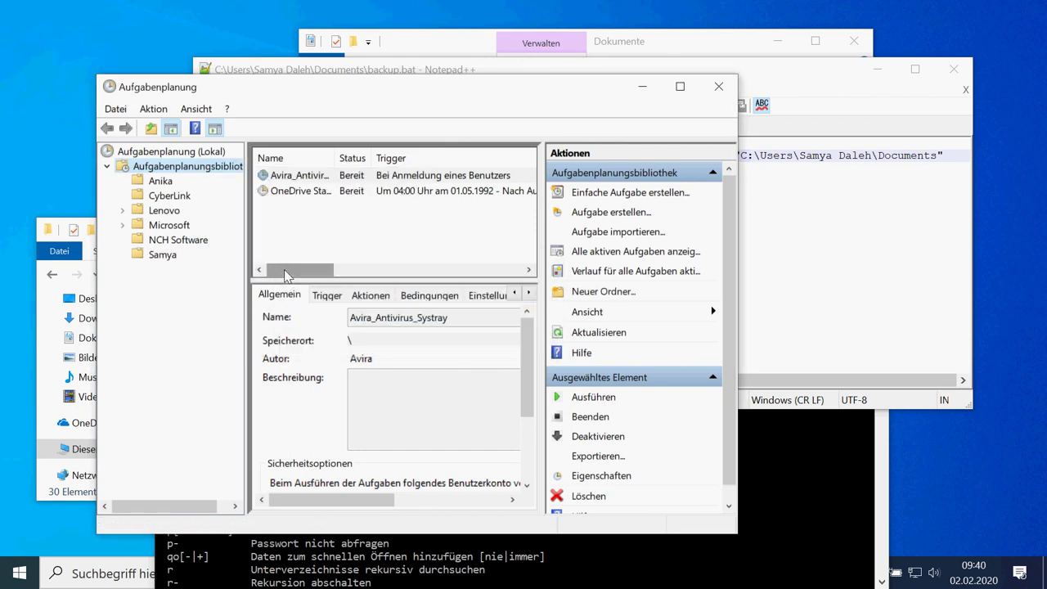
left_click(151, 256)
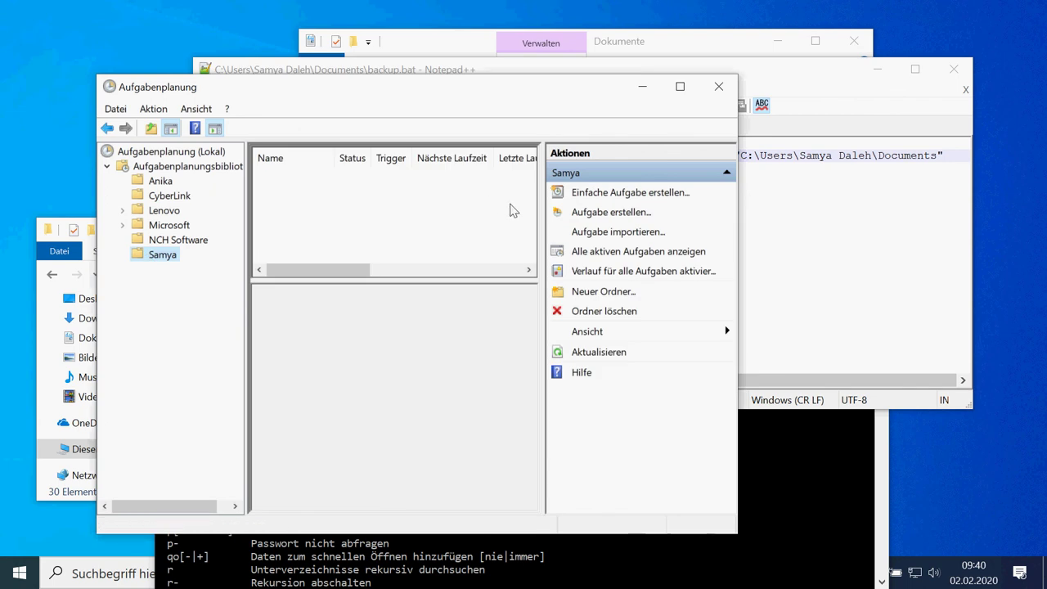
Step: Create a new task named 'Monthly Backup'
left_click(593, 215)
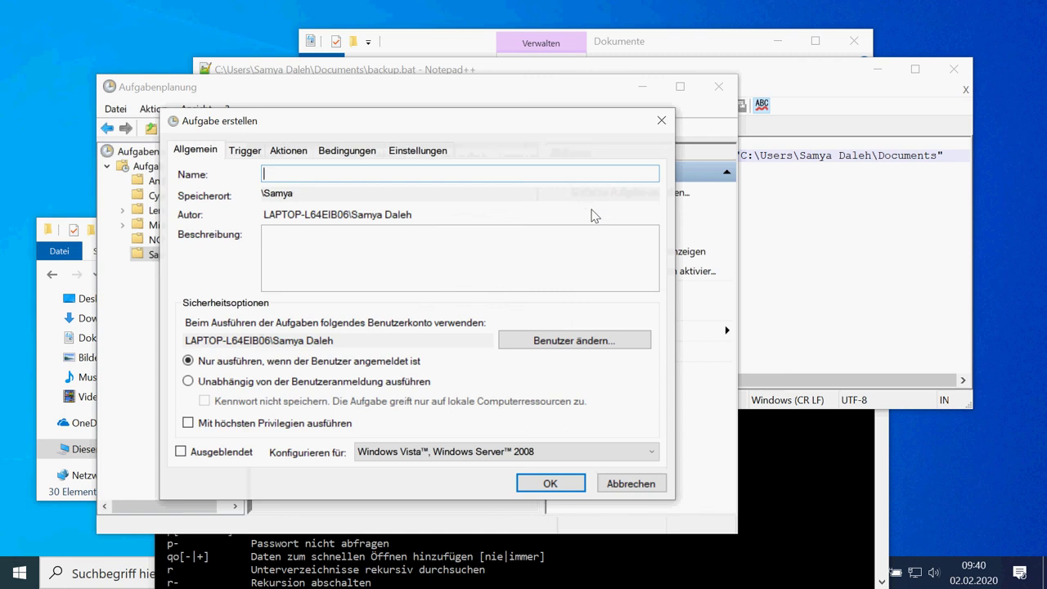
type("Montly")
key("BackSpace")
type("Backup")
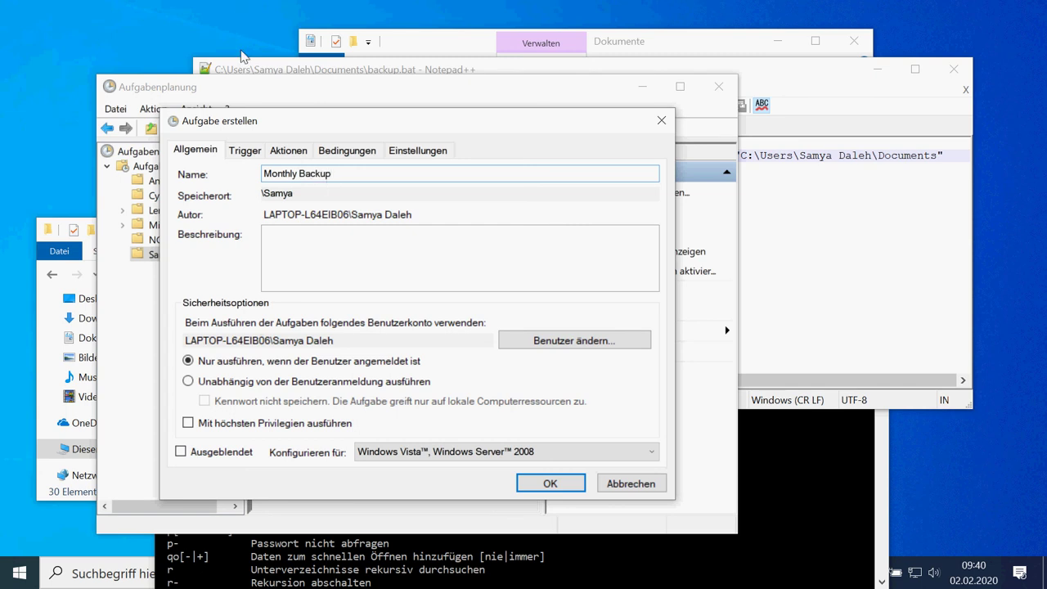
Step: Add a Monatlich trigger at 09:40 on day 1 of all months
left_click(245, 150)
left_click(209, 442)
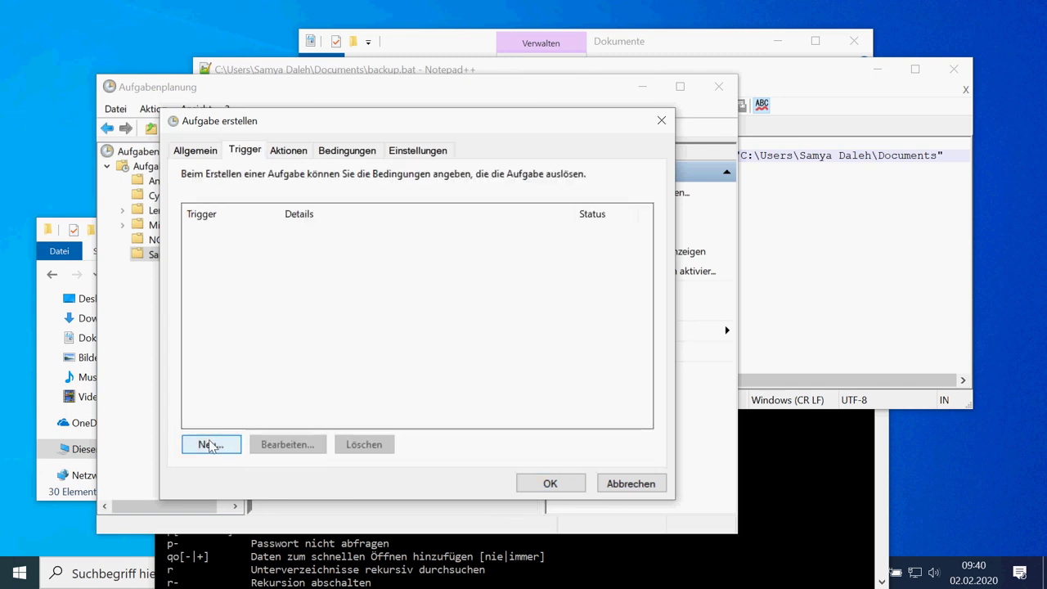
left_click(211, 445)
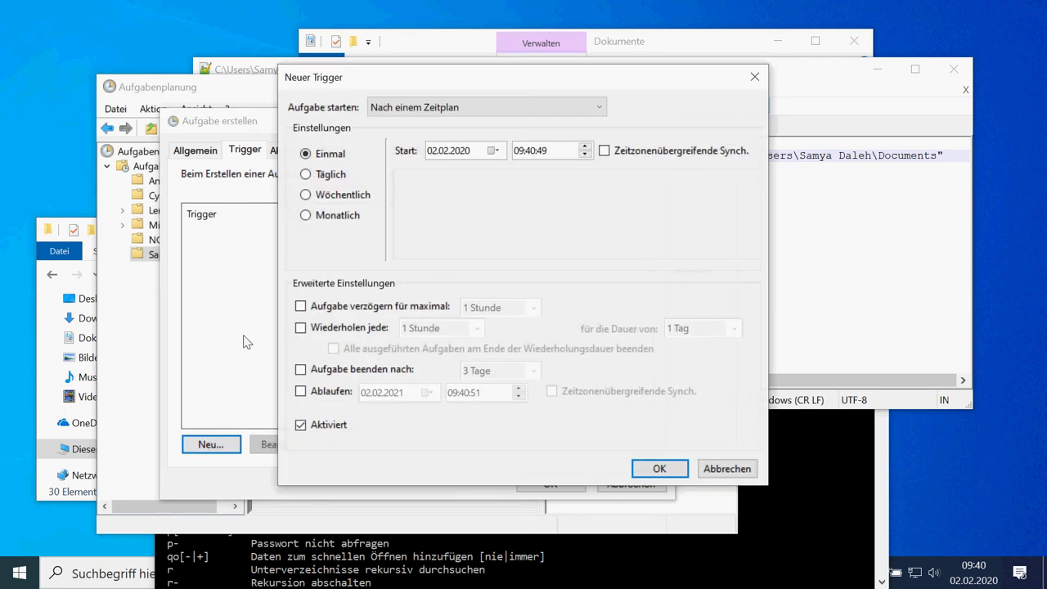
left_click(328, 219)
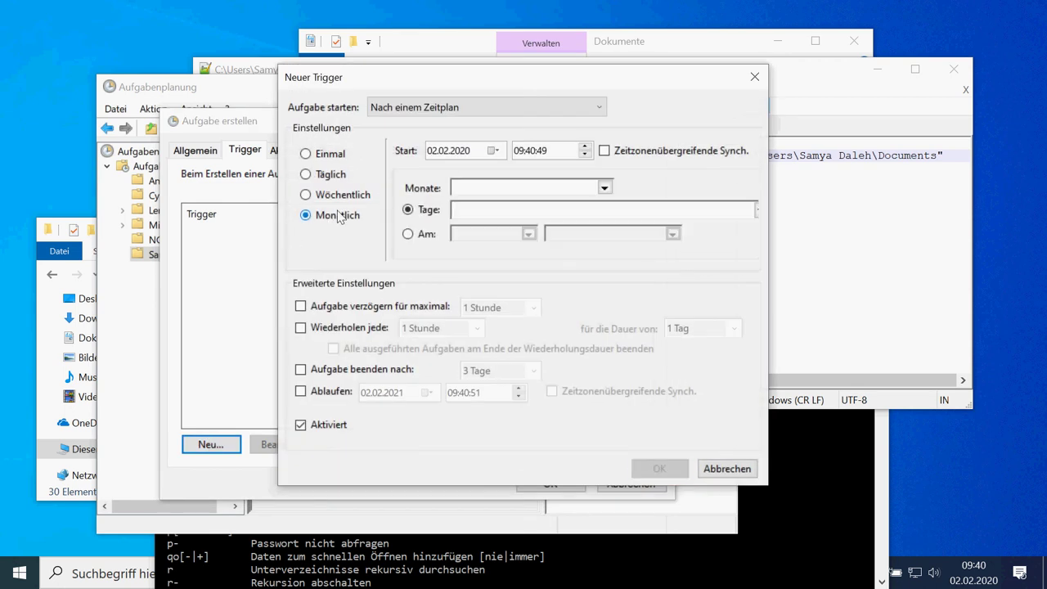
left_click(604, 187)
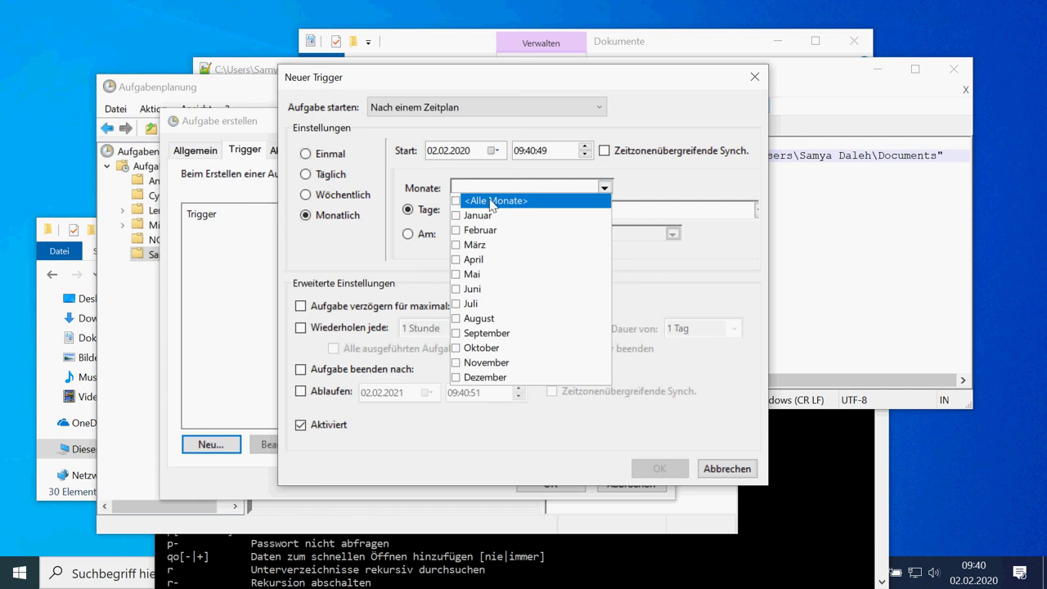
left_click(421, 270)
left_click(756, 211)
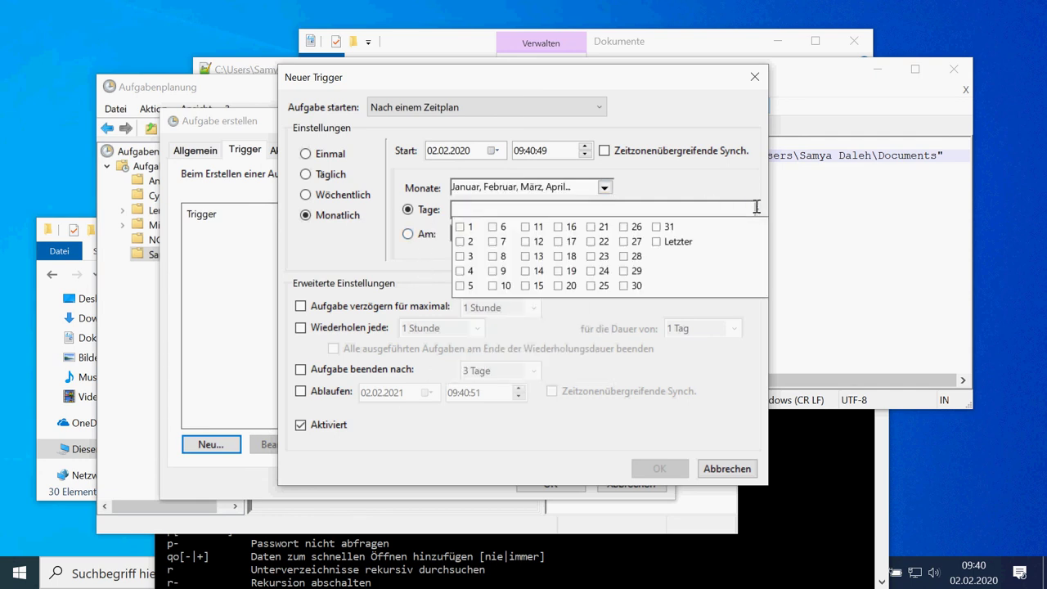
left_click(460, 228)
left_click(422, 255)
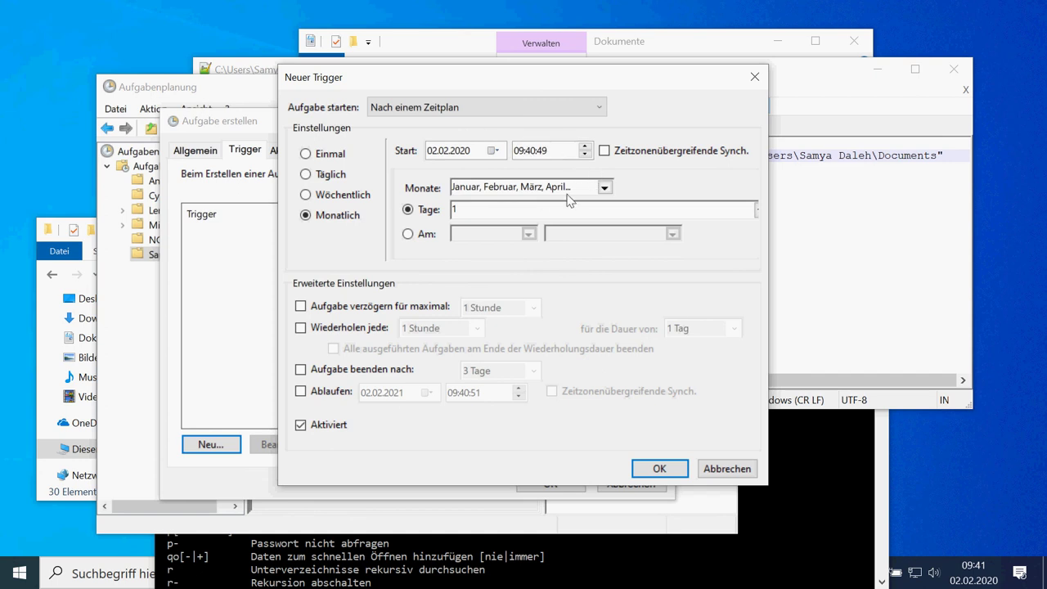
left_click(657, 468)
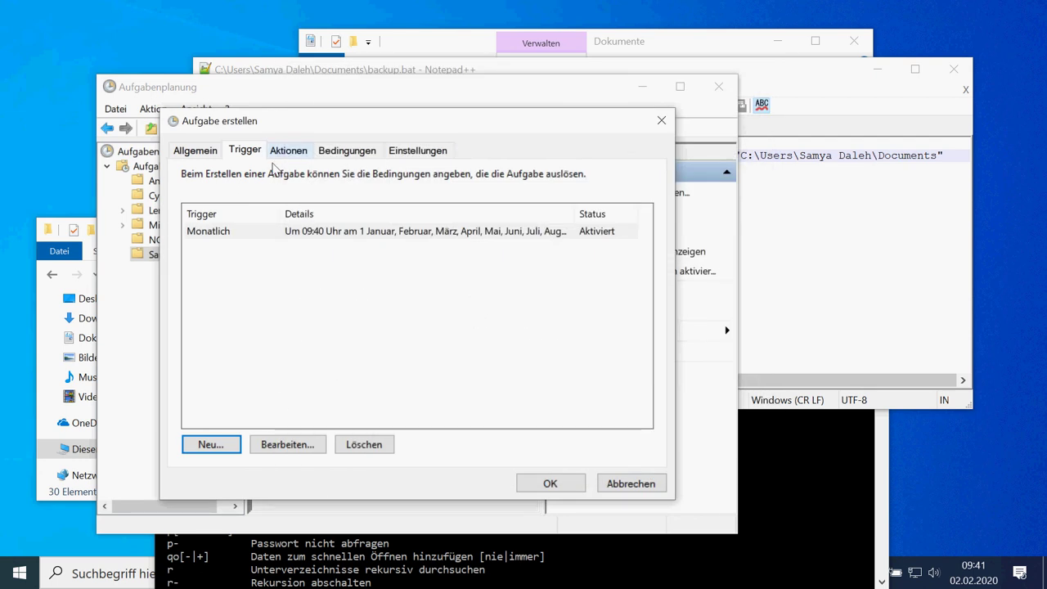
Step: Set the task's action to start backup.bat from Documents, save the task, and run it once
left_click(286, 152)
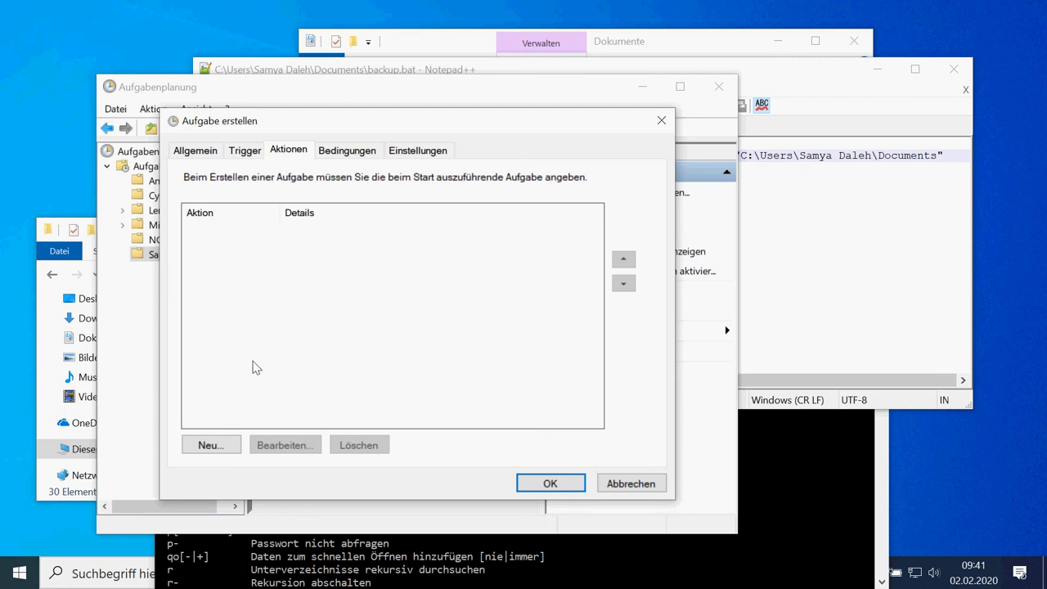
left_click(226, 446)
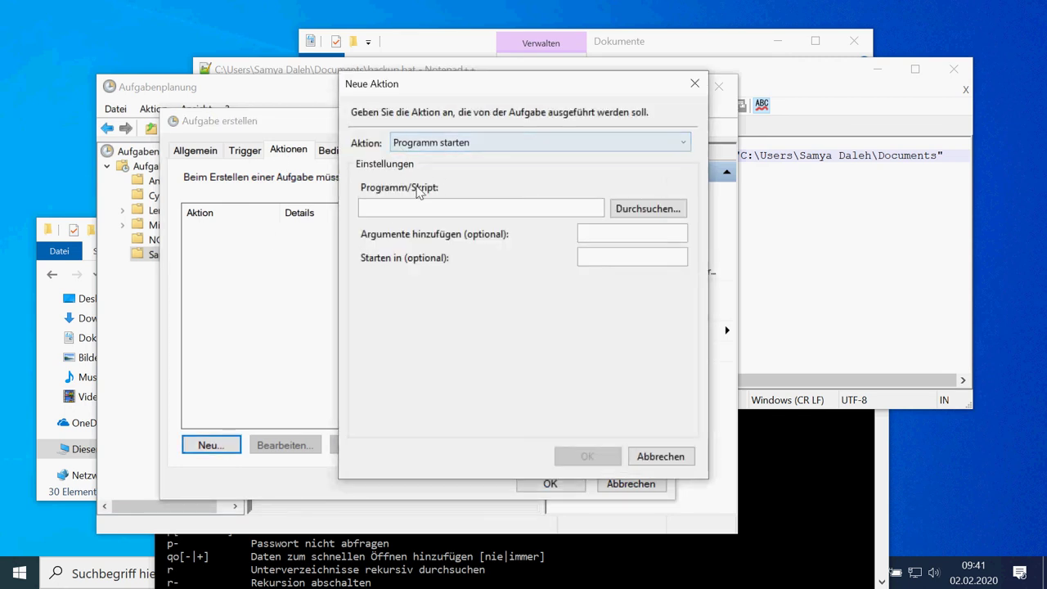
left_click(627, 209)
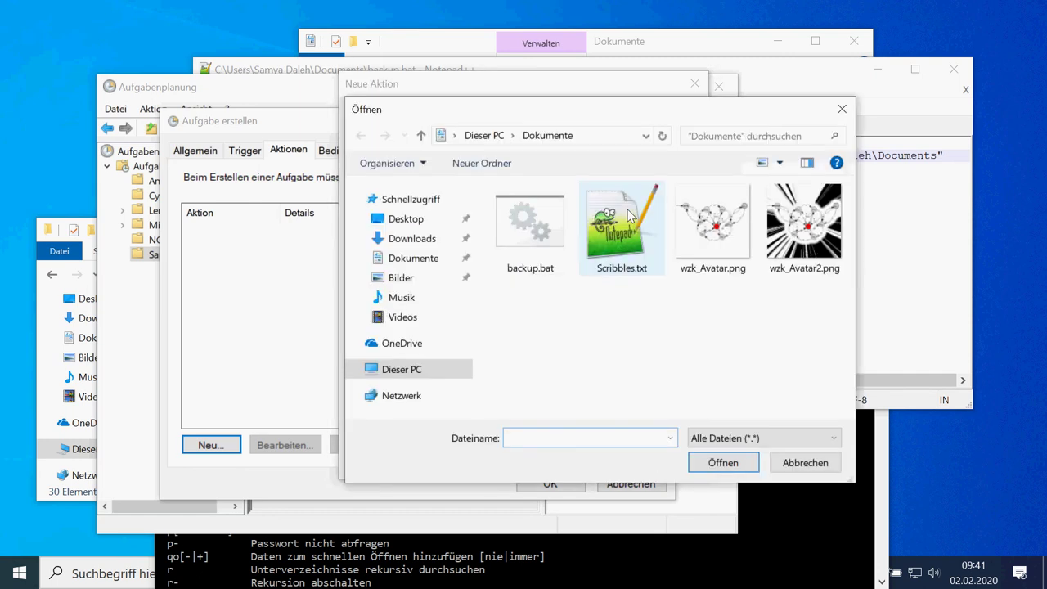
left_click(529, 221)
left_click(699, 462)
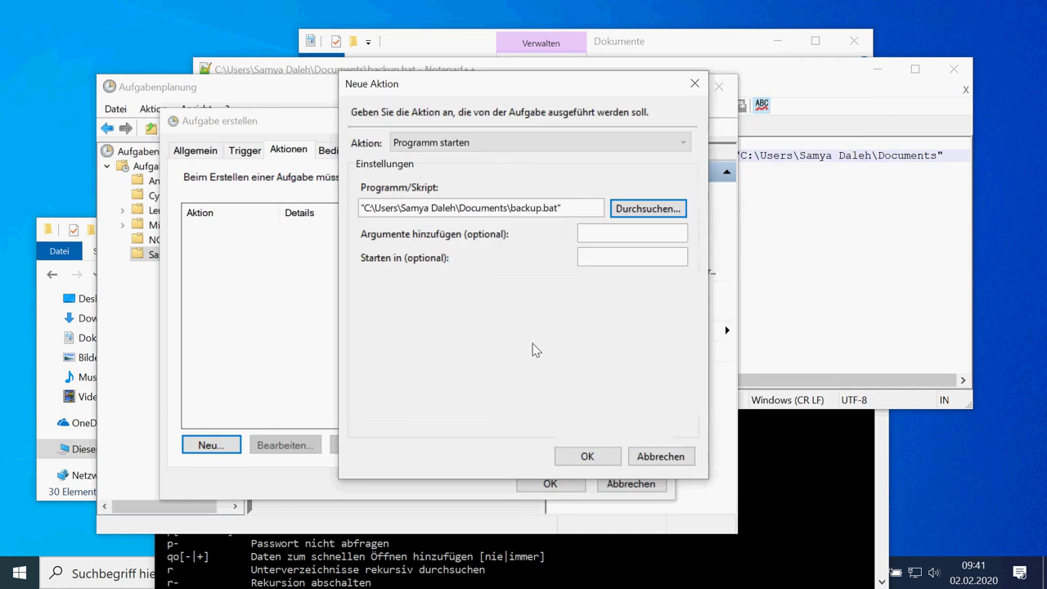
left_click(587, 457)
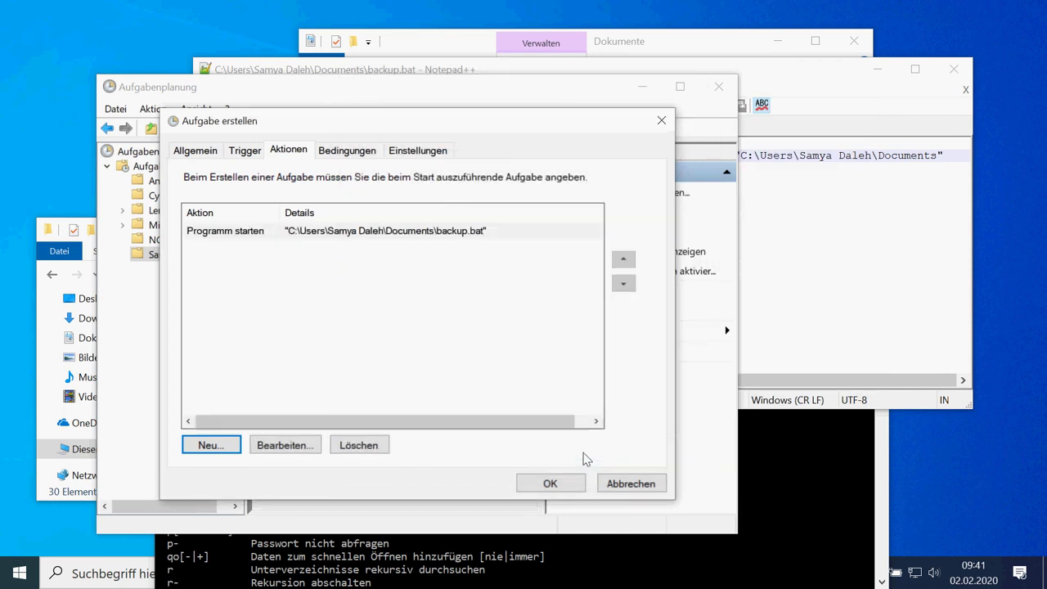
left_click(556, 487)
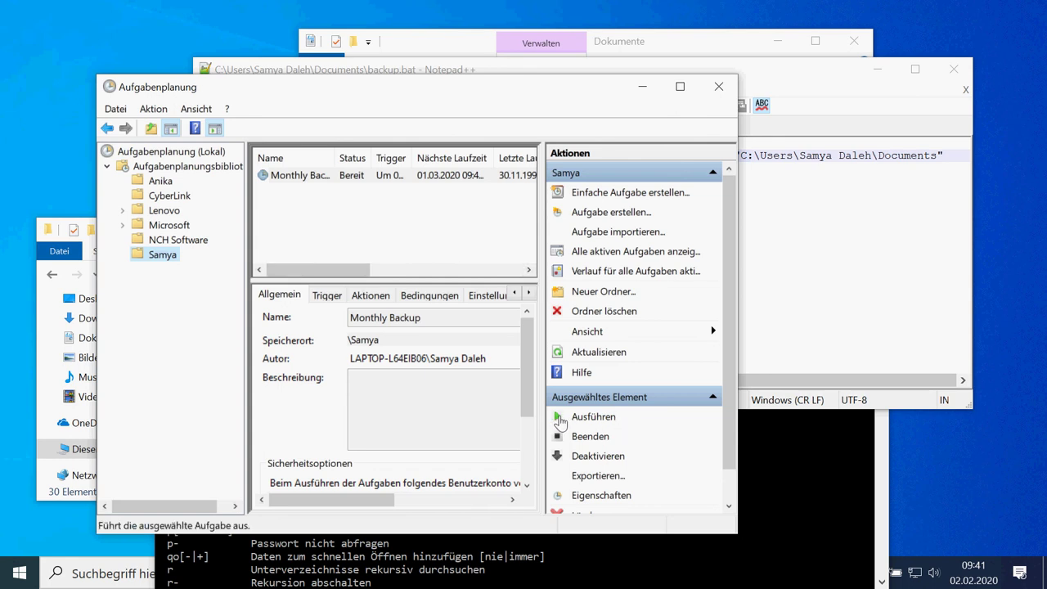
left_click(557, 418)
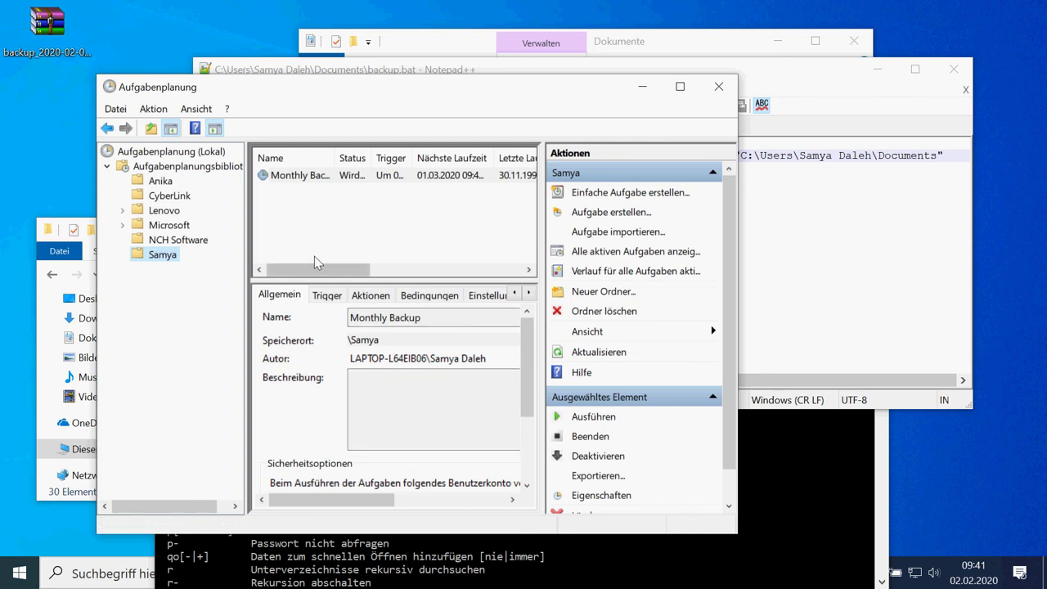
Step: Open backup_2020-02-02.rar from the desktop and drill into Users, the user folder, and Documents
double_click(49, 25)
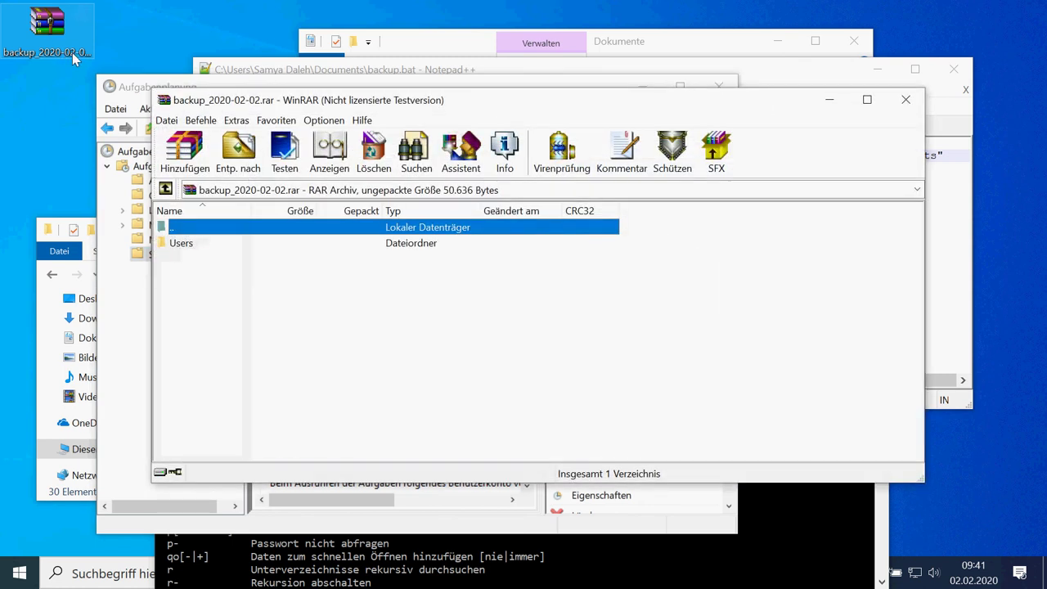
double_click(203, 245)
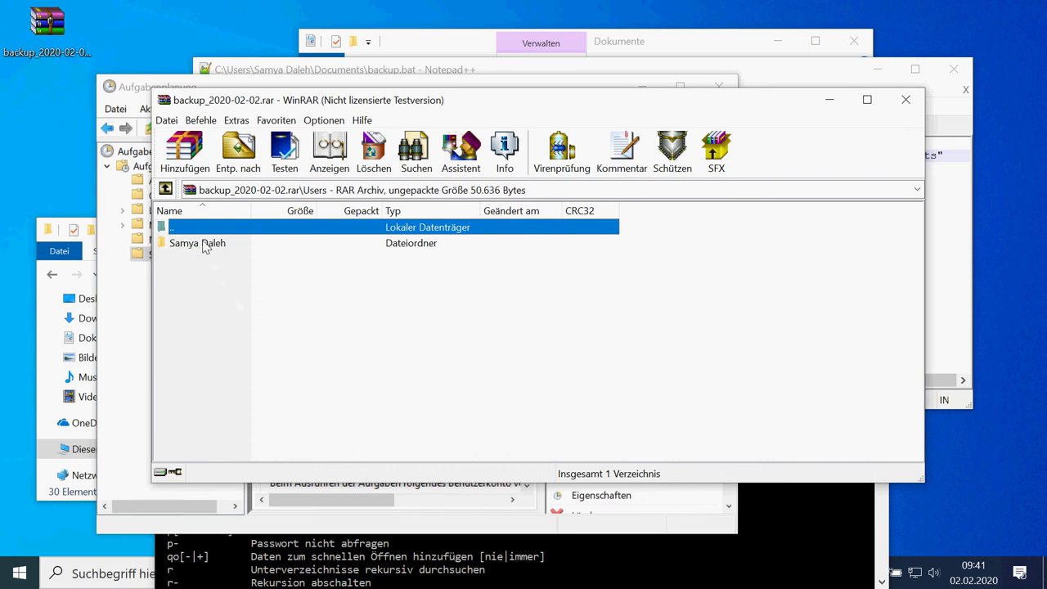
double_click(205, 245)
double_click(210, 245)
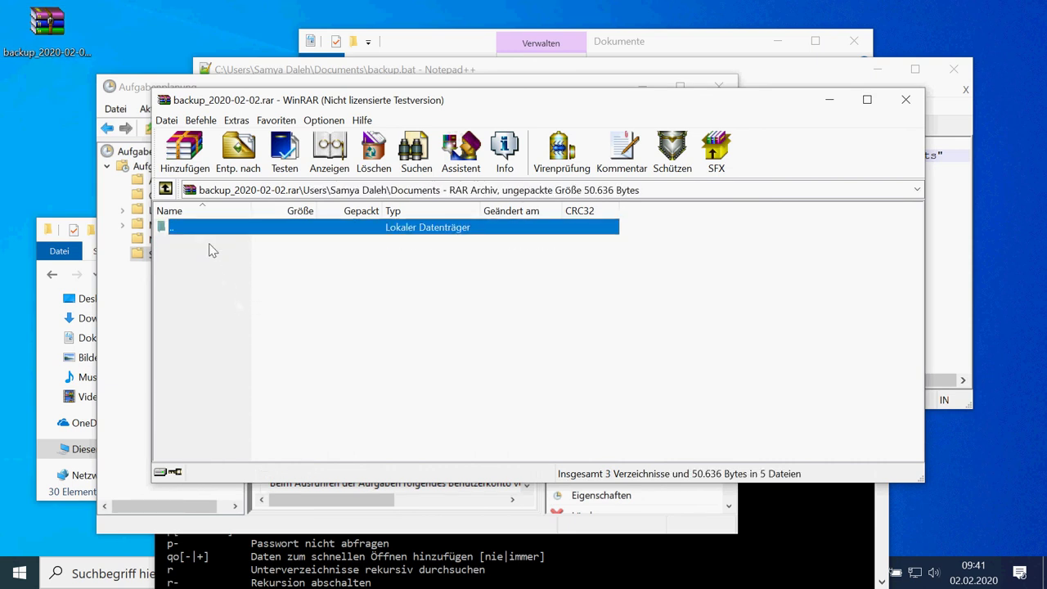